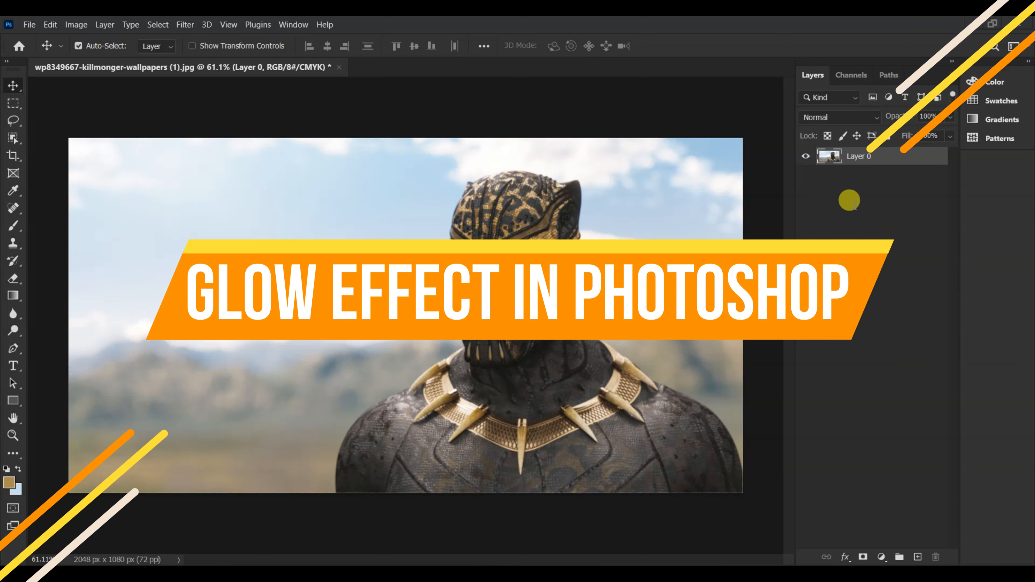
# Step: Convert Layer 0 to a smart object and duplicate it
pyautogui.rightClick(881, 166)
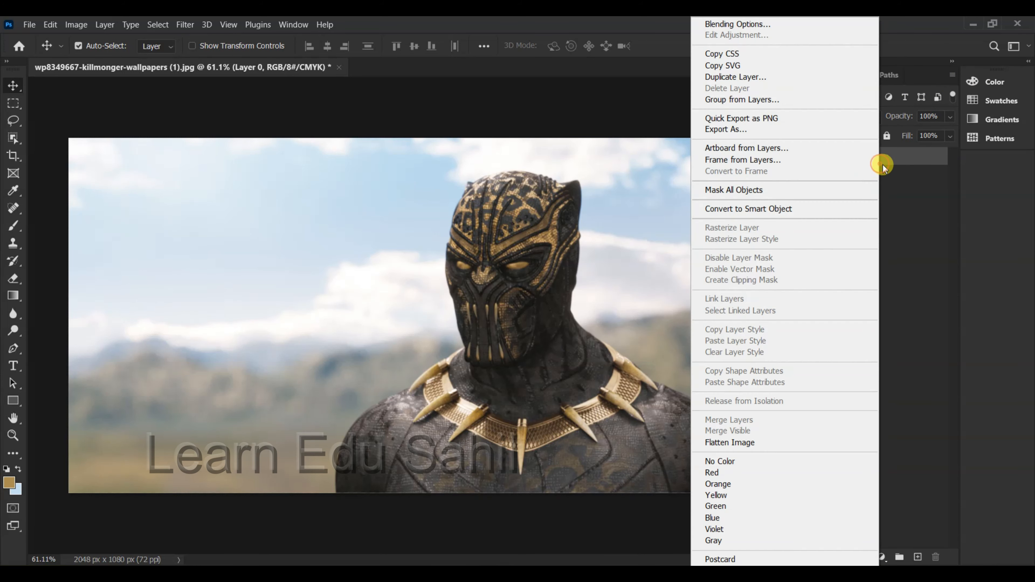
pyautogui.click(834, 208)
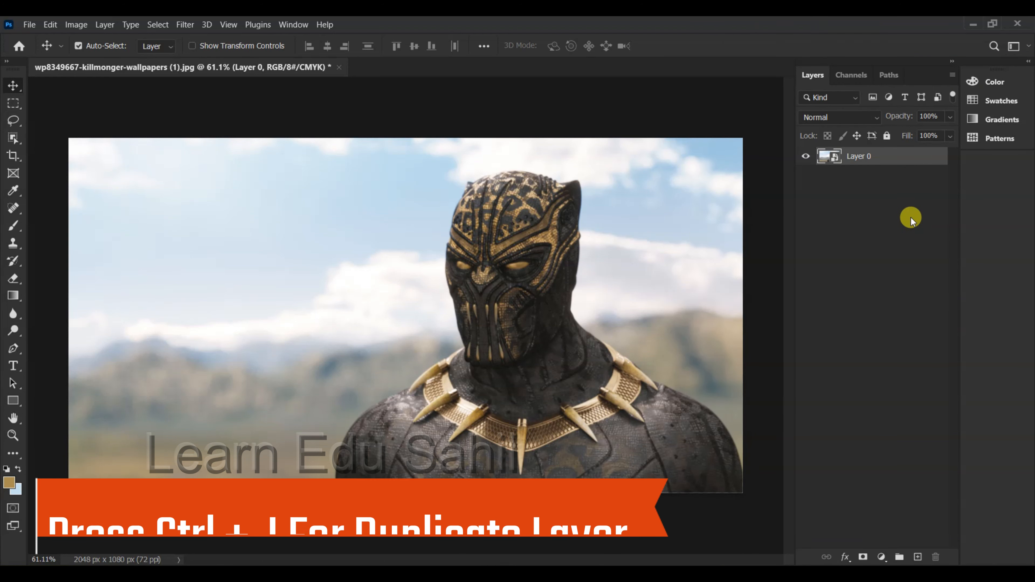
pyautogui.hotkey('ctrl', 'j')
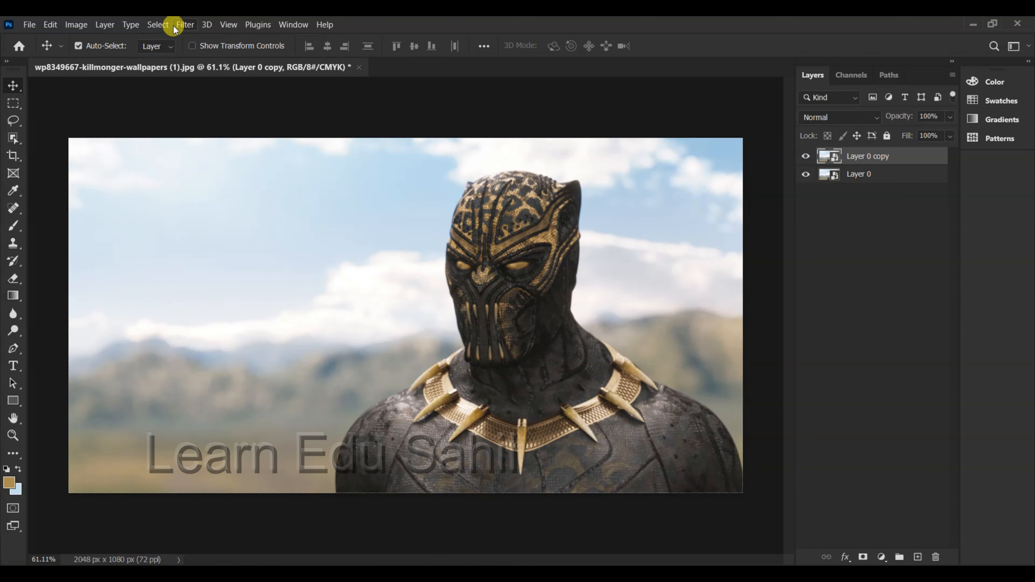
# Step: Select the gold areas of the mask and necklace with Color Range, adding a color sample from the necklace
pyautogui.click(158, 25)
pyautogui.click(249, 147)
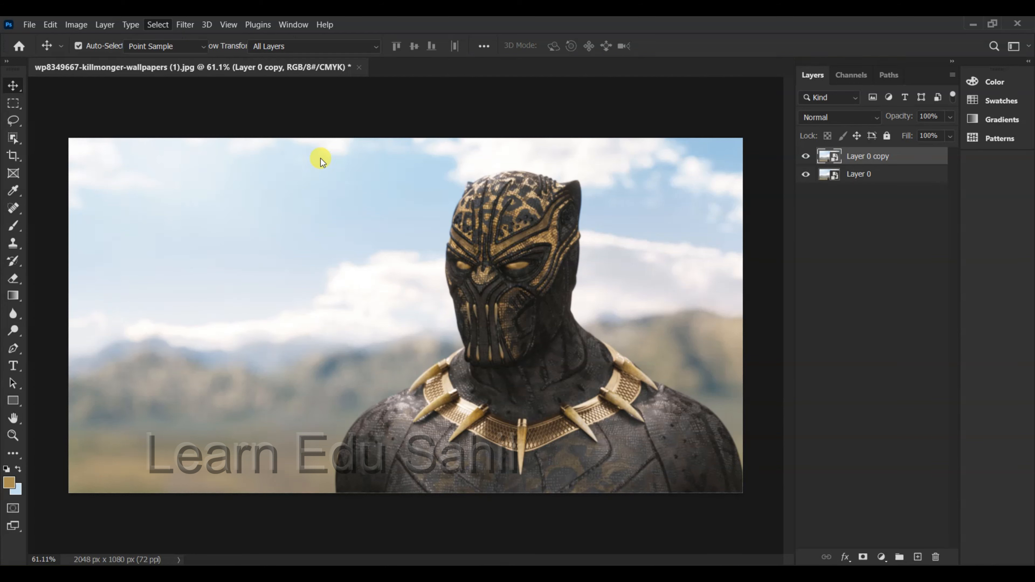
pyautogui.moveTo(842, 174); pyautogui.dragTo(232, 126)
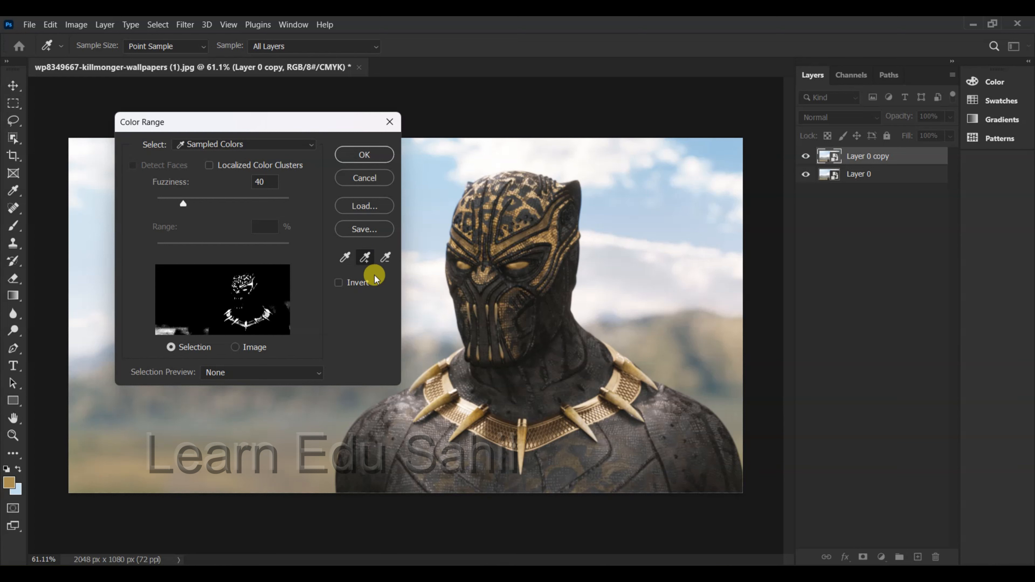
pyautogui.click(434, 366)
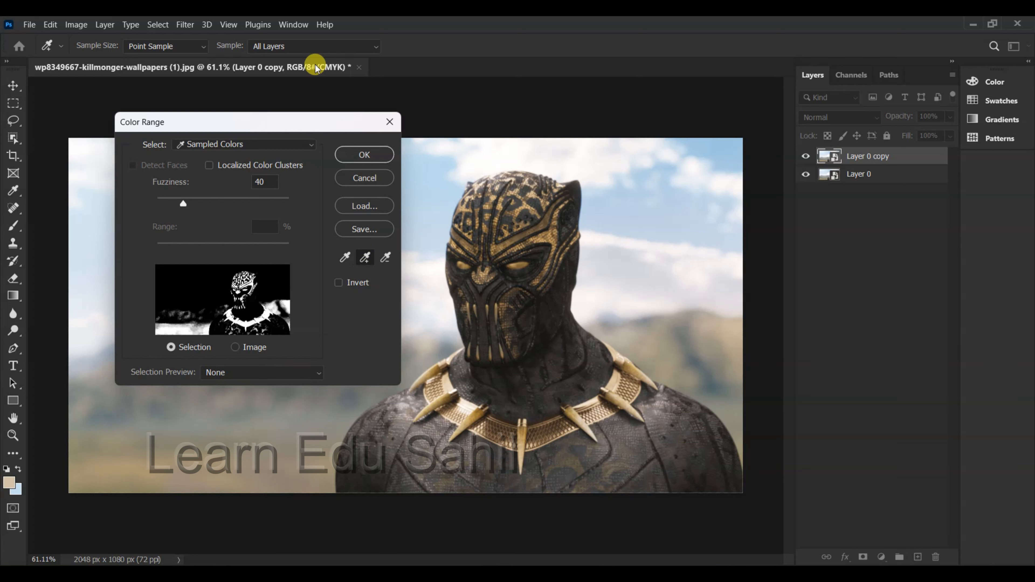
pyautogui.click(365, 156)
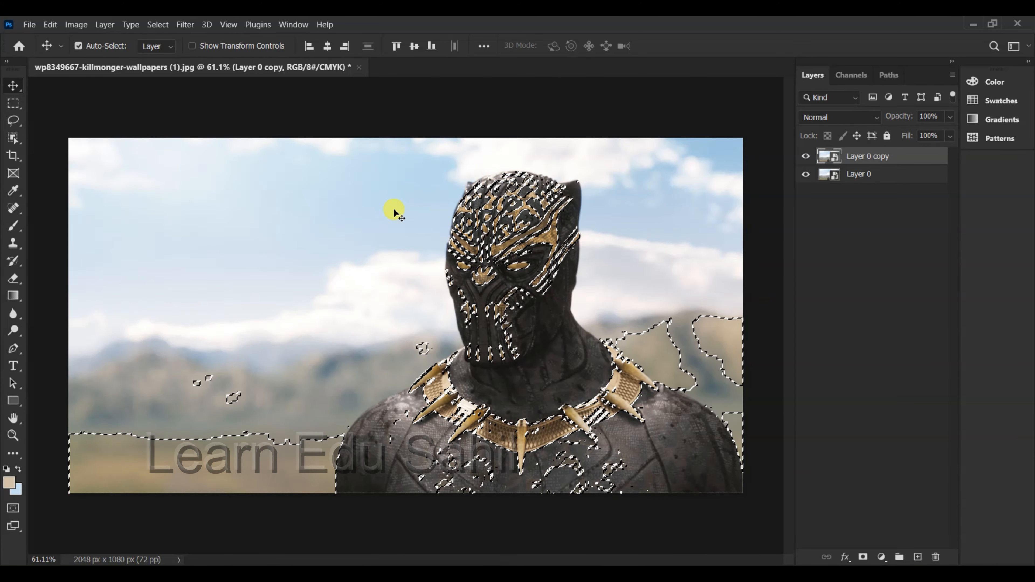
# Step: Subtract the background regions on both sides of the figure from the selection with the Lasso tool
pyautogui.press('b')
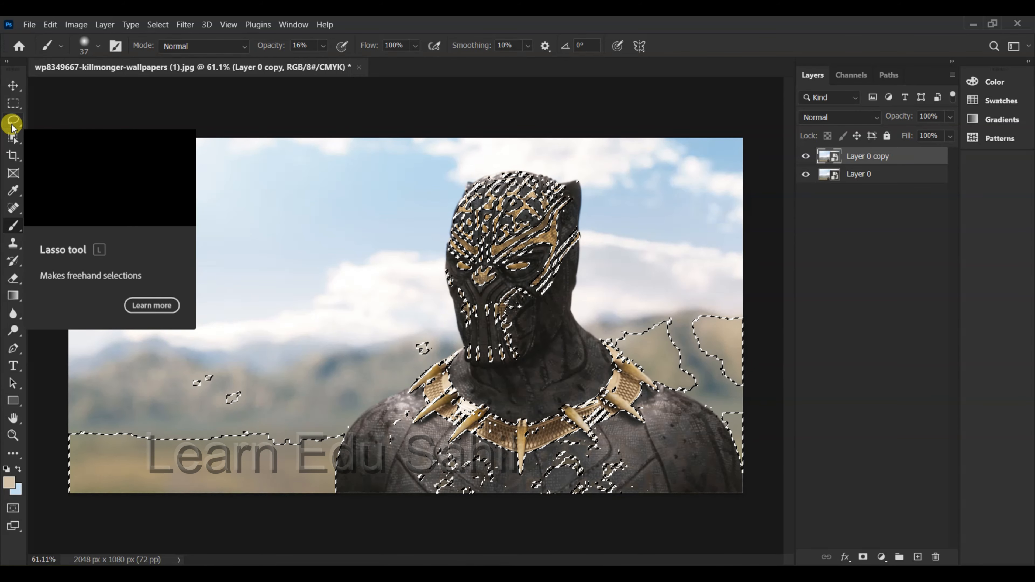
pyautogui.moveTo(12, 122); pyautogui.dragTo(56, 121)
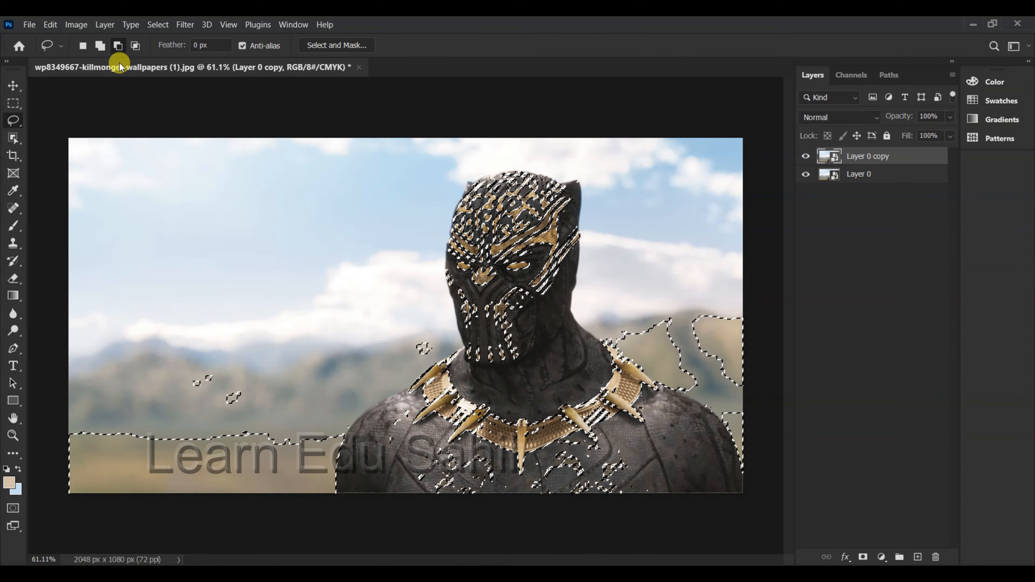
pyautogui.click(118, 48)
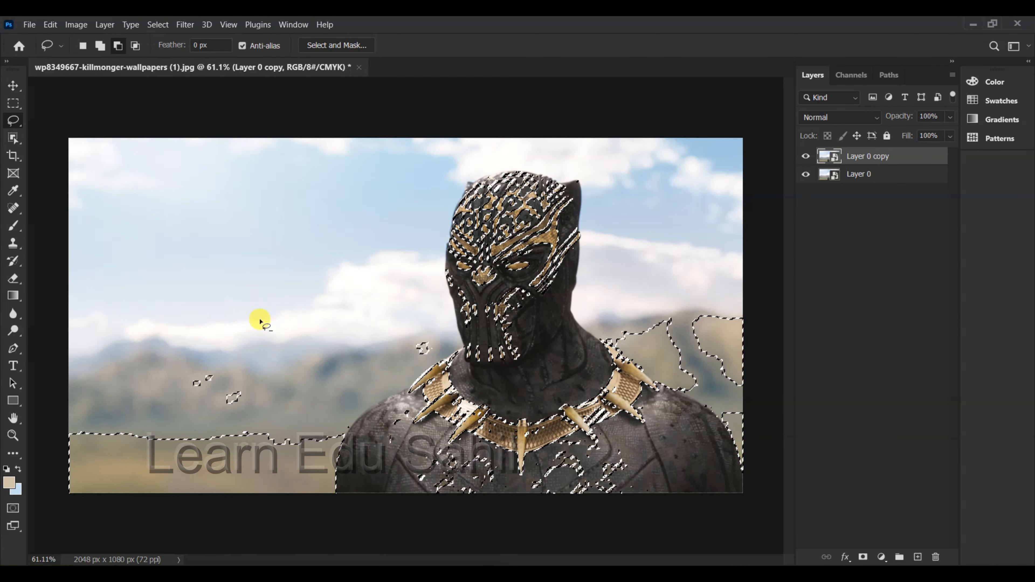
pyautogui.moveTo(289, 355)
pyautogui.mouseDown()
pyautogui.moveTo(64, 379)
pyautogui.moveTo(33, 500)
pyautogui.moveTo(183, 538)
pyautogui.moveTo(329, 524)
pyautogui.moveTo(397, 484)
pyautogui.mouseUp()
pyautogui.moveTo(398, 420); pyautogui.dragTo(251, 332)
pyautogui.moveTo(404, 359); pyautogui.dragTo(412, 365)
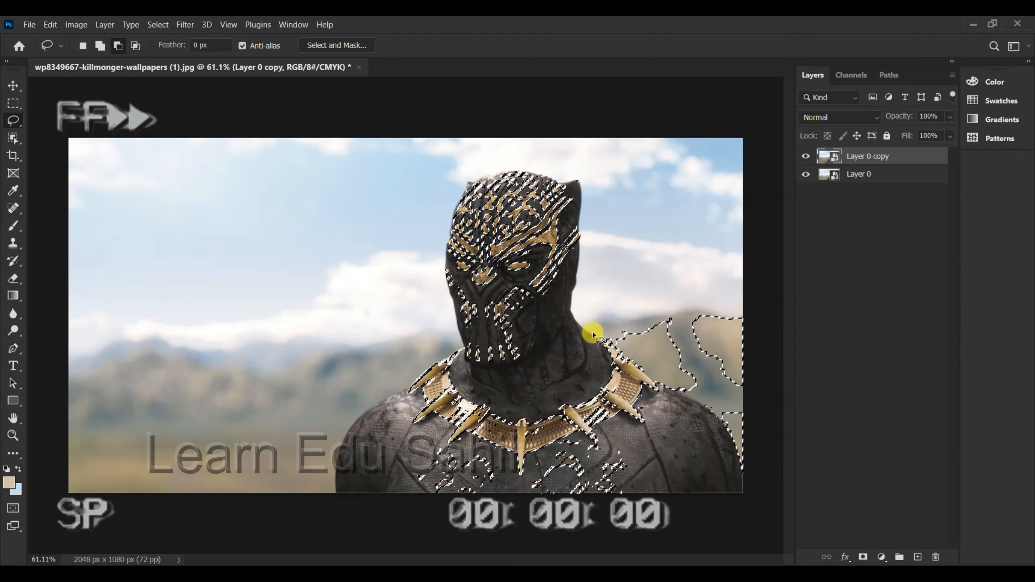
pyautogui.moveTo(591, 332)
pyautogui.mouseDown()
pyautogui.moveTo(704, 393)
pyautogui.moveTo(619, 325)
pyautogui.moveTo(623, 350)
pyautogui.mouseUp()
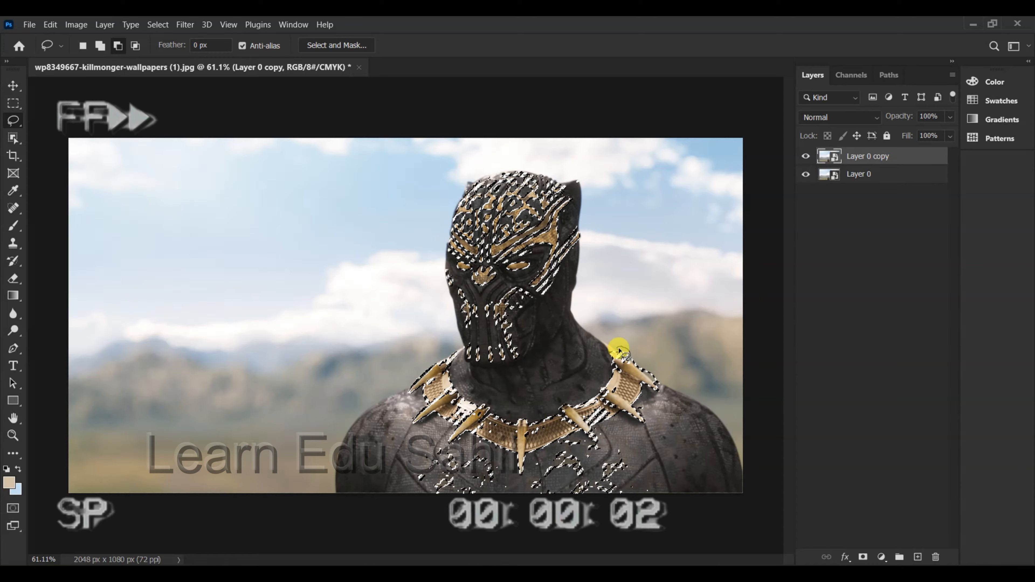
pyautogui.moveTo(670, 382); pyautogui.dragTo(630, 355)
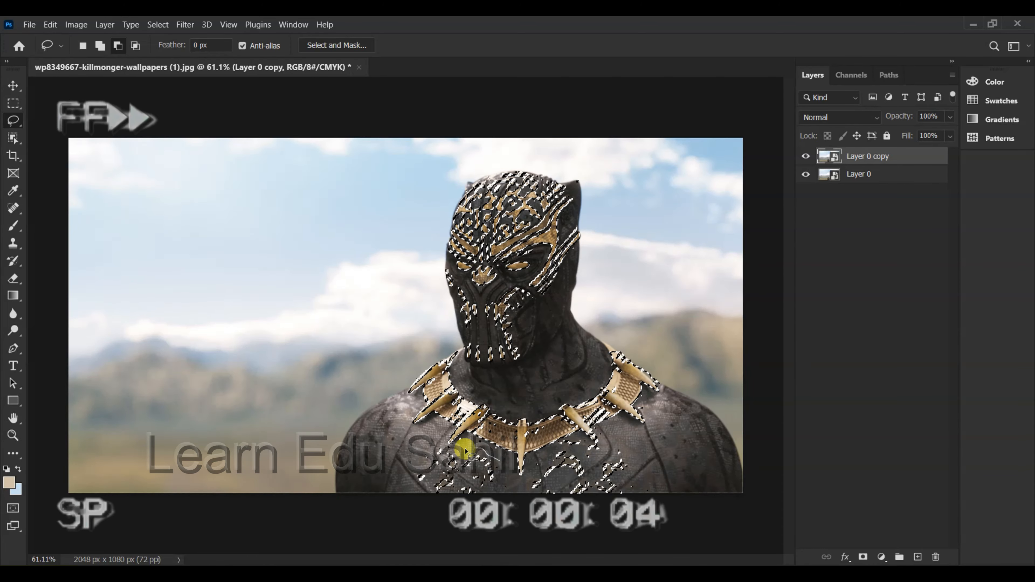
# Step: Subtract the chest, the necklace band between the fangs and stray bits around the mask from the selection
pyautogui.moveTo(466, 451)
pyautogui.mouseDown()
pyautogui.moveTo(620, 439)
pyautogui.moveTo(536, 460)
pyautogui.moveTo(499, 414)
pyautogui.mouseUp()
pyautogui.moveTo(479, 405)
pyautogui.mouseDown()
pyautogui.moveTo(466, 414)
pyautogui.moveTo(447, 372)
pyautogui.mouseUp()
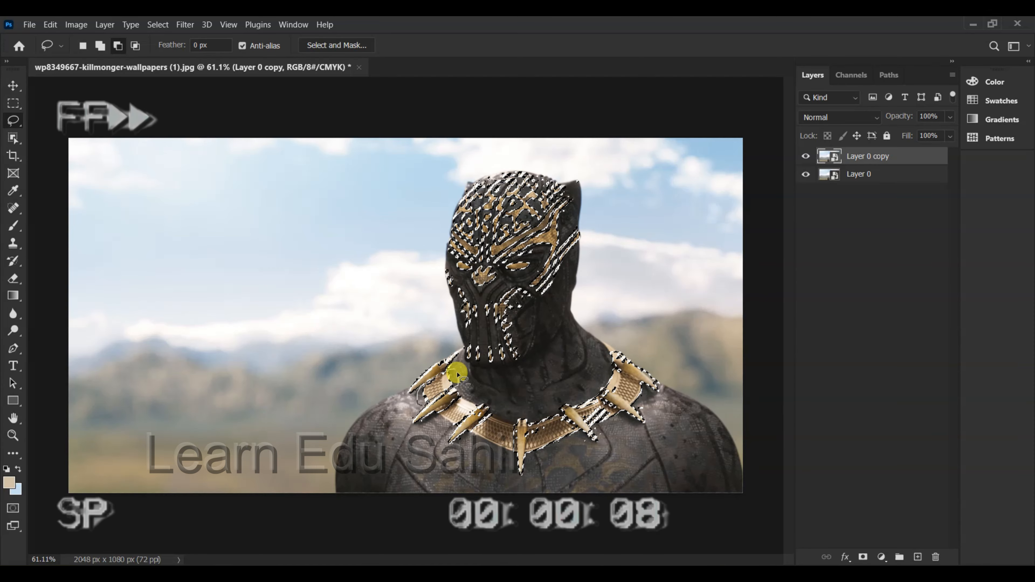
pyautogui.moveTo(579, 436)
pyautogui.mouseDown()
pyautogui.moveTo(535, 457)
pyautogui.moveTo(530, 422)
pyautogui.moveTo(574, 429)
pyautogui.mouseUp()
pyautogui.moveTo(590, 424)
pyautogui.mouseDown()
pyautogui.moveTo(576, 394)
pyautogui.moveTo(643, 389)
pyautogui.mouseUp()
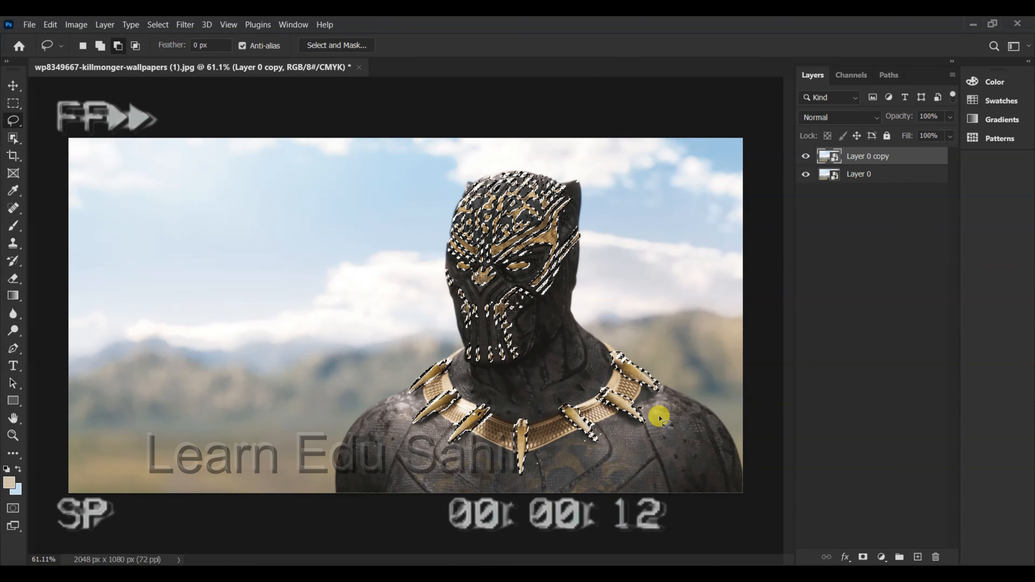
pyautogui.moveTo(501, 338); pyautogui.dragTo(515, 329)
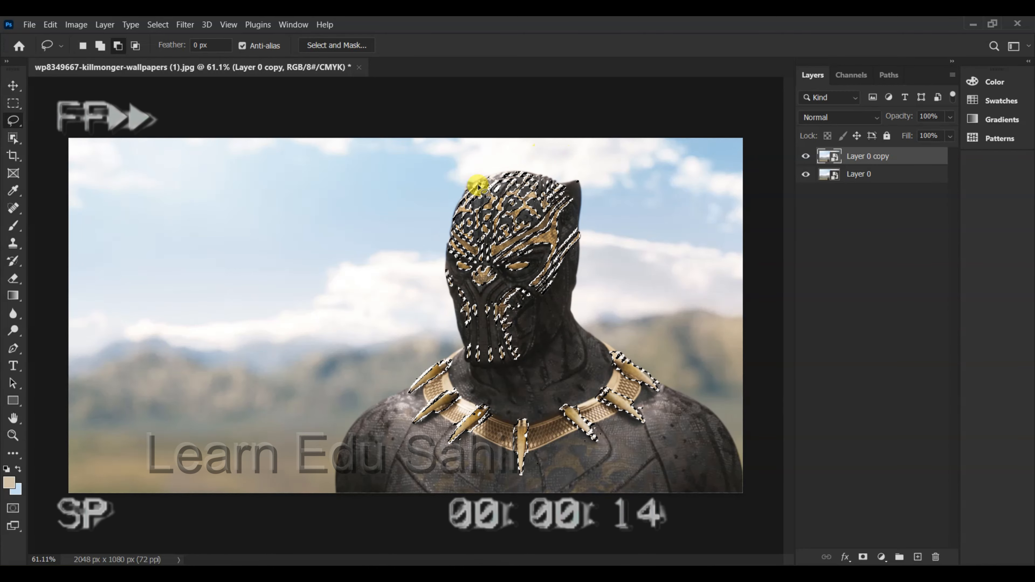
pyautogui.moveTo(567, 177); pyautogui.dragTo(563, 177)
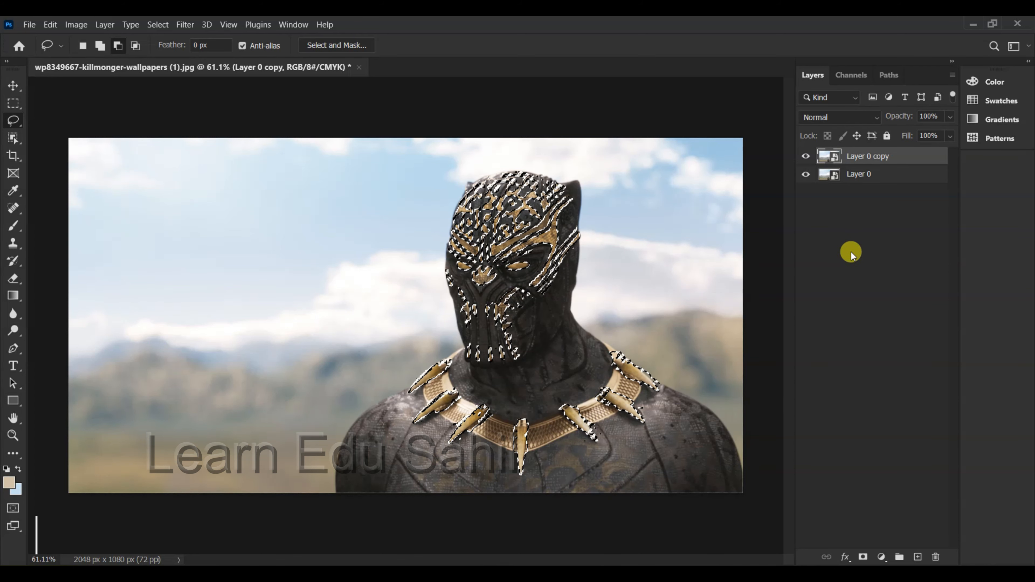
# Step: Copy the selected gold areas to a new layer and place that layer in a group
pyautogui.hotkey('ctrl', 'j')
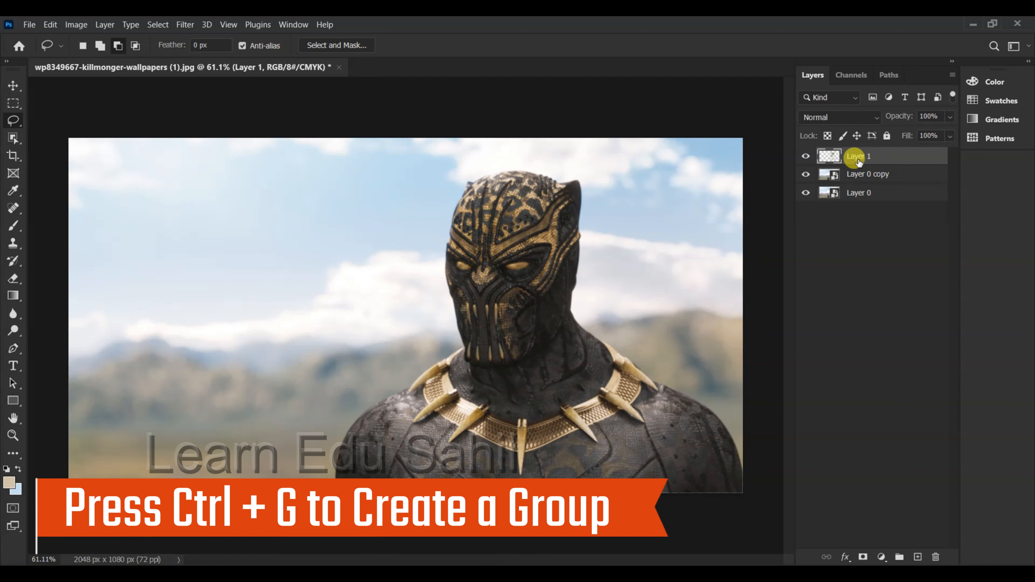
pyautogui.hotkey('ctrl', 'g')
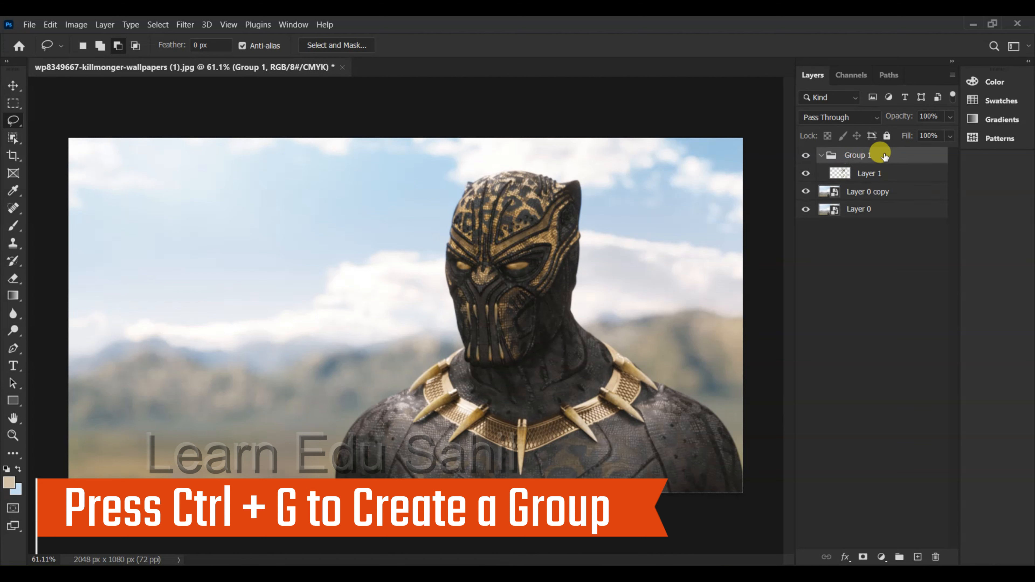
# Step: Convert Layer 1 inside the group to a smart object and set its blend mode to Linear Dodge (Add)
pyautogui.rightClick(864, 175)
pyautogui.click(881, 172)
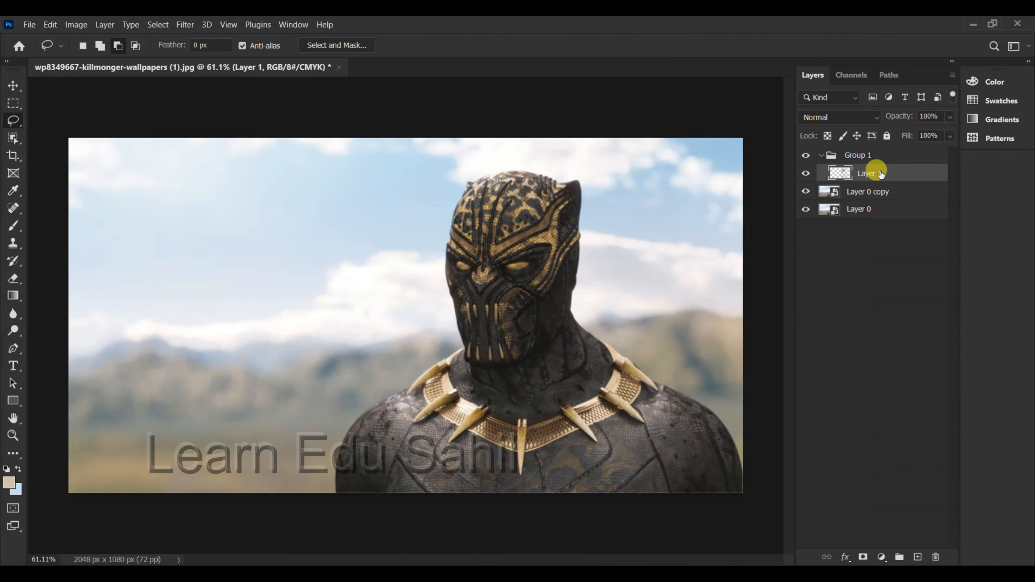
pyautogui.rightClick(882, 174)
pyautogui.click(787, 203)
pyautogui.click(877, 119)
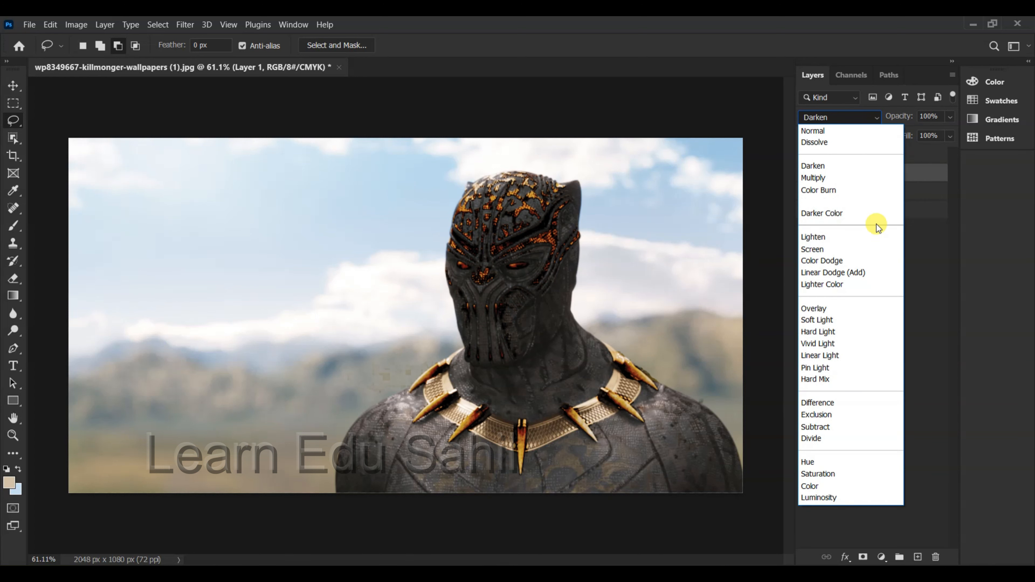
pyautogui.click(867, 275)
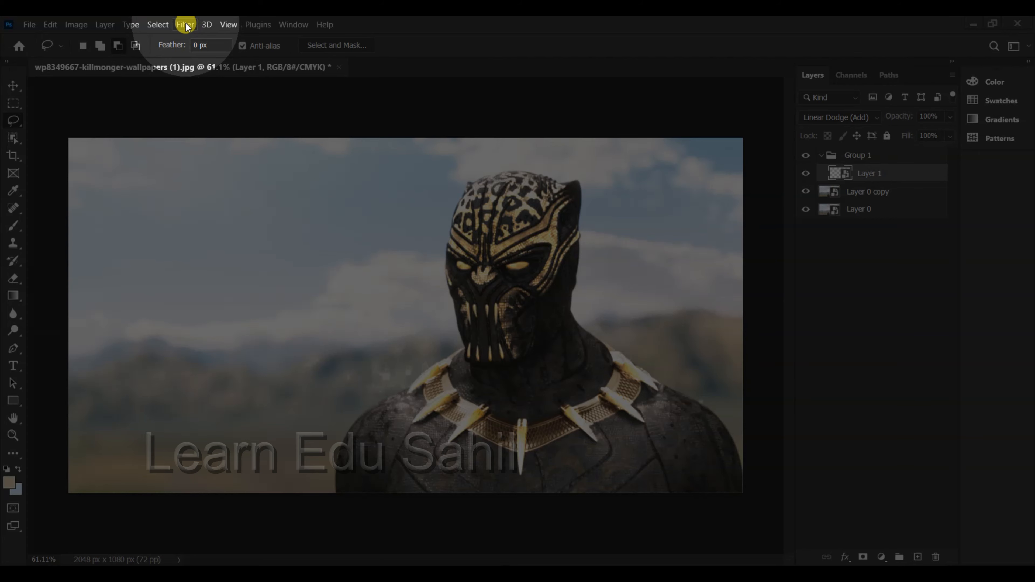
# Step: Apply a Gaussian Blur with a 10-pixel radius to Layer 1
pyautogui.click(185, 25)
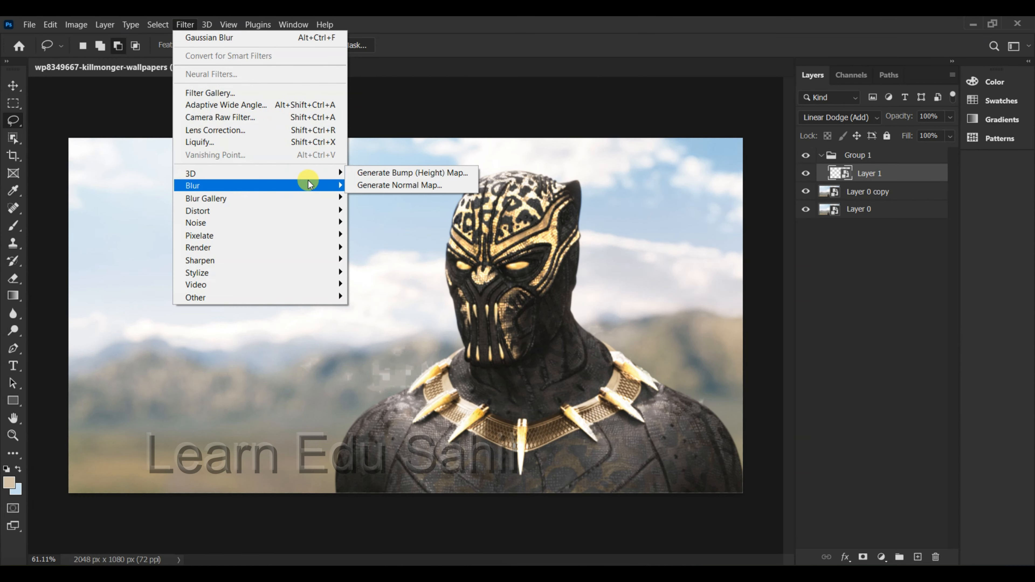
pyautogui.moveTo(322, 185)
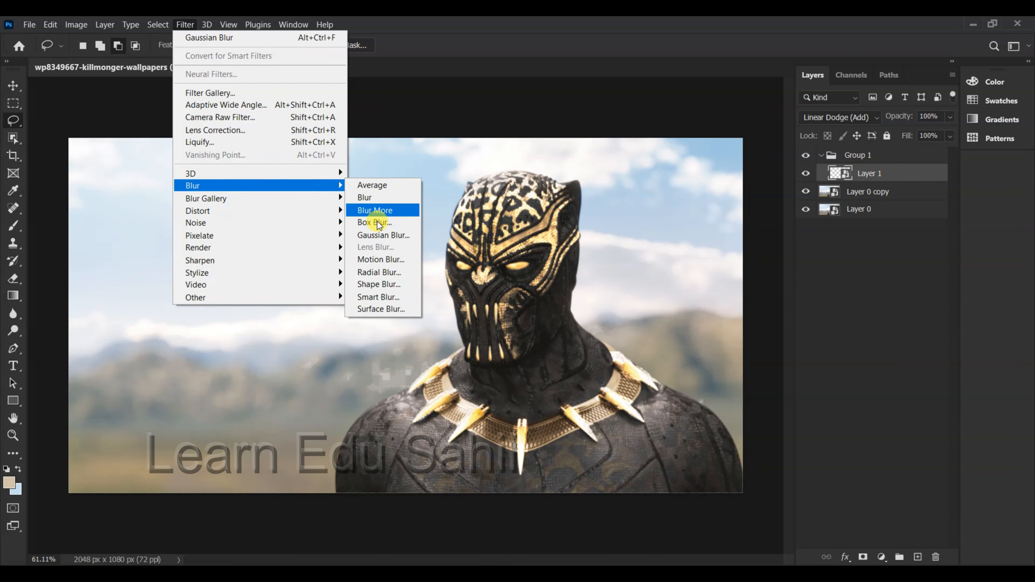
pyautogui.click(382, 236)
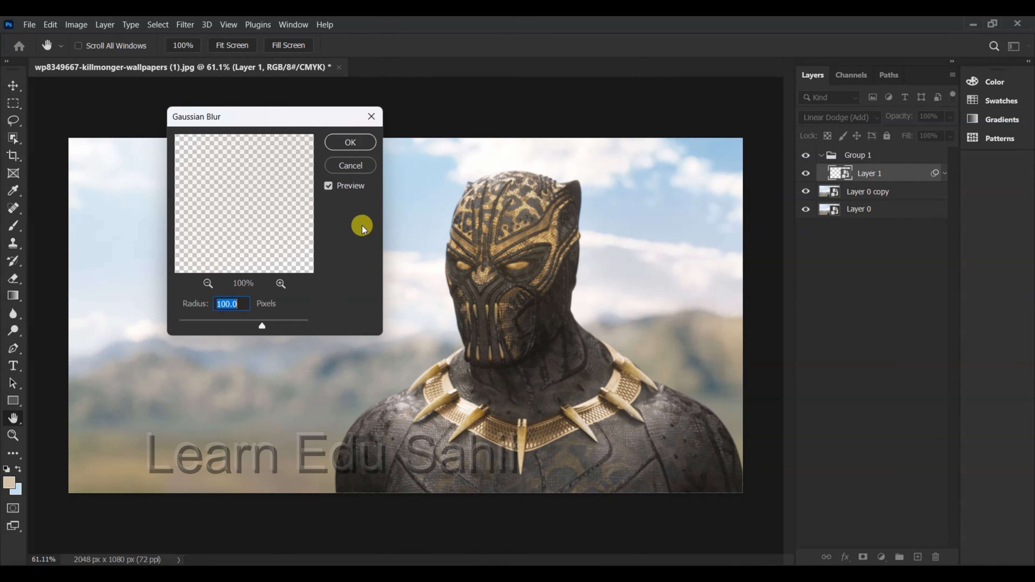
pyautogui.press('ctrl')
pyautogui.press('ctrl')
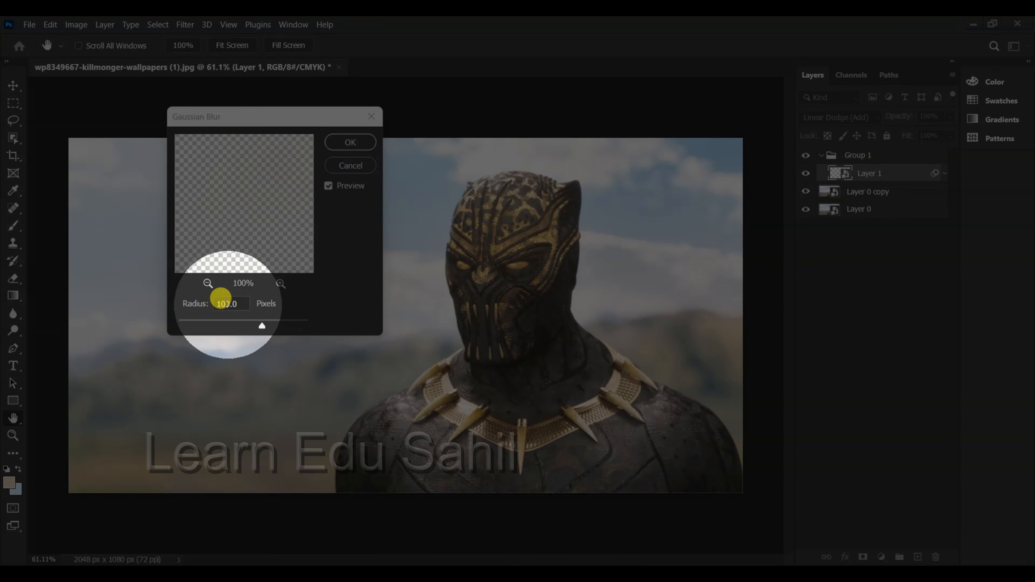
pyautogui.doubleClick(228, 304)
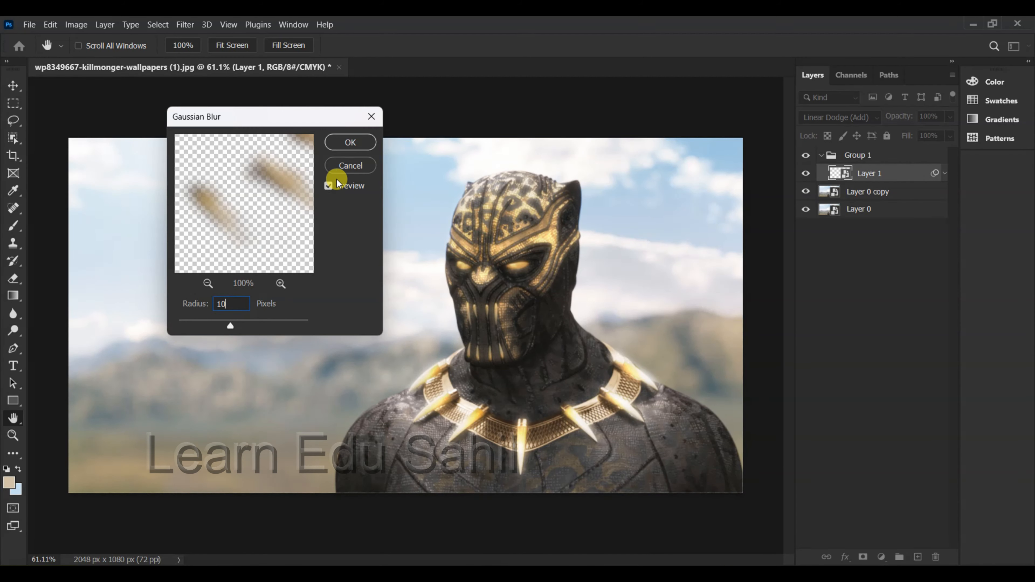
pyautogui.click(351, 143)
pyautogui.press('l')
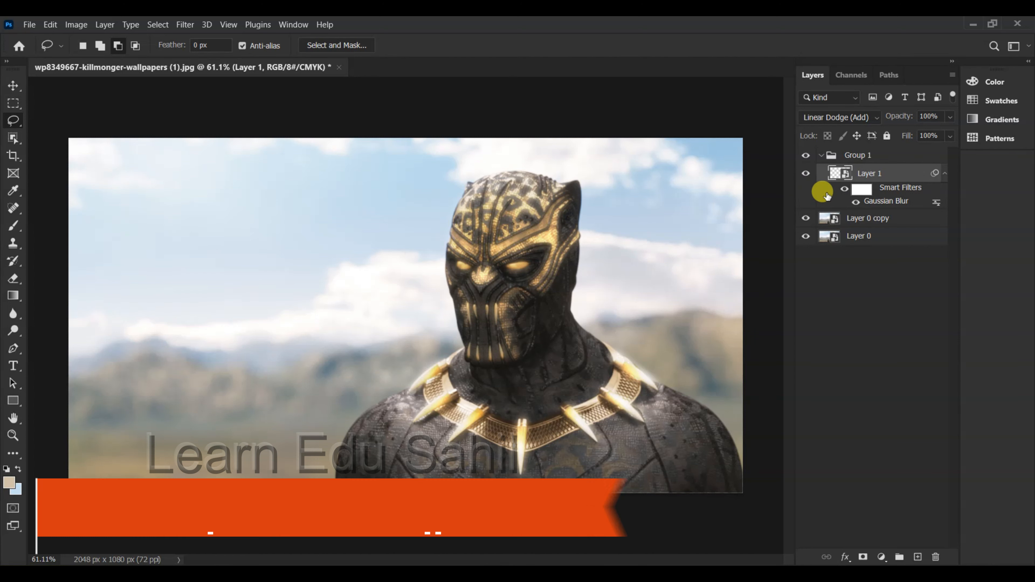
# Step: Duplicate the blurred Layer 1 and add a Gaussian Blur with a 120-pixel radius to the copy
pyautogui.hotkey('ctrl', 'j')
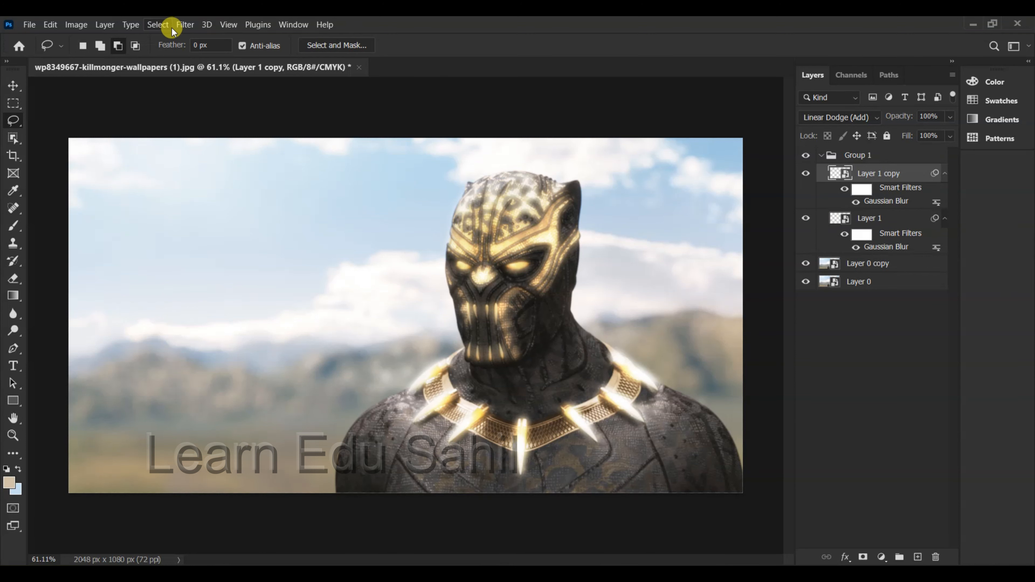
pyautogui.click(179, 26)
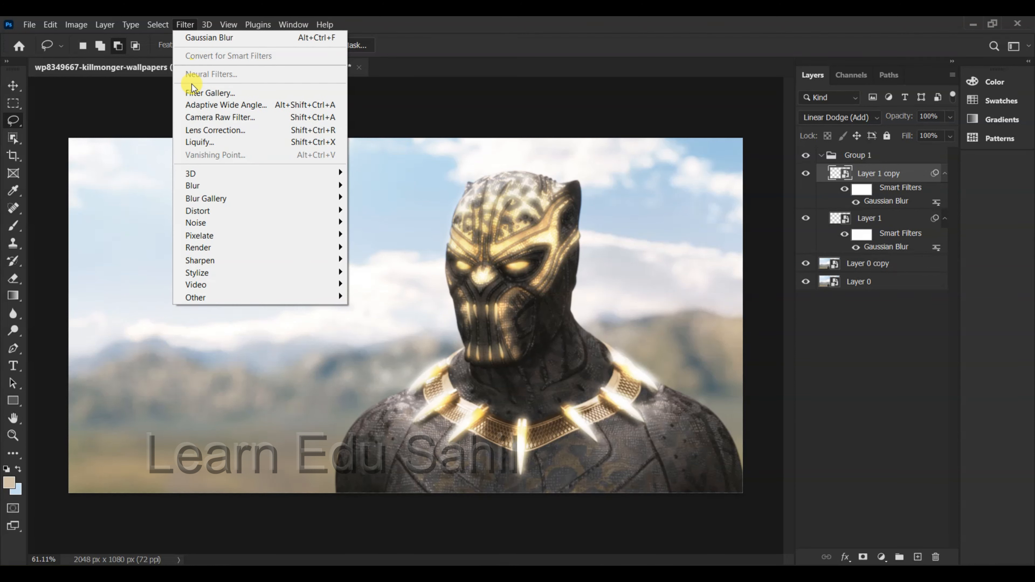
pyautogui.click(312, 40)
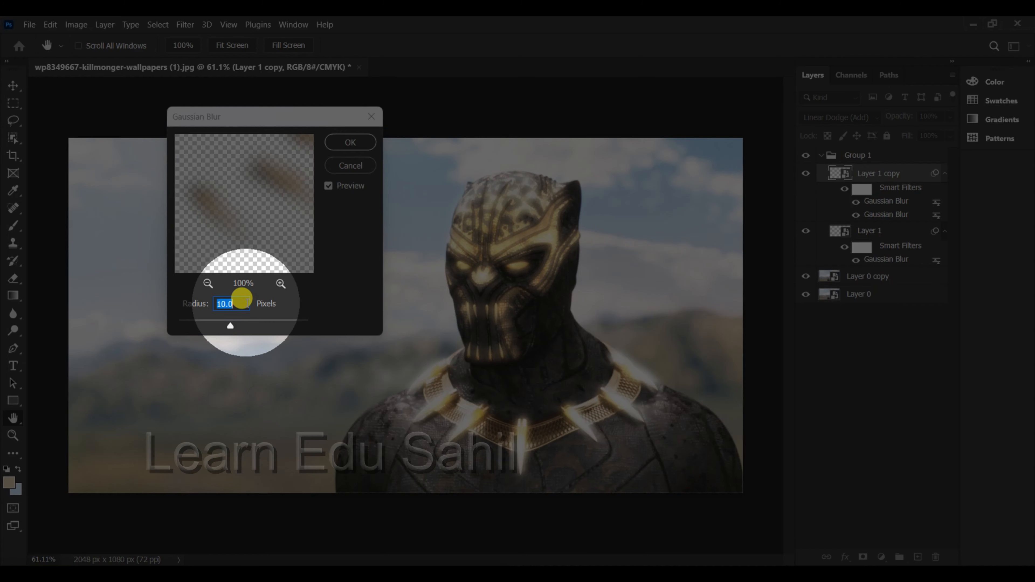
pyautogui.click(244, 303)
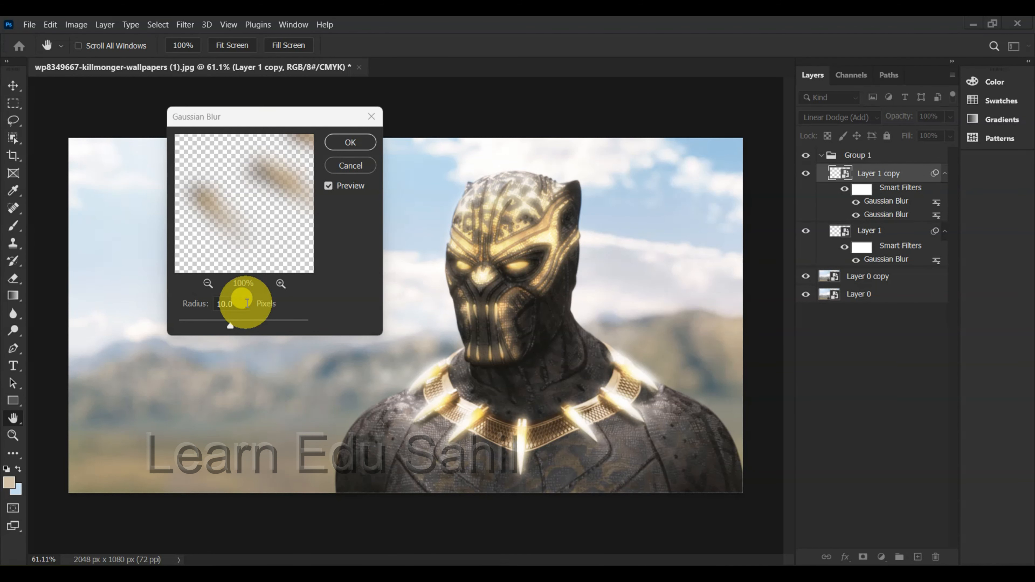
pyautogui.doubleClick(247, 303)
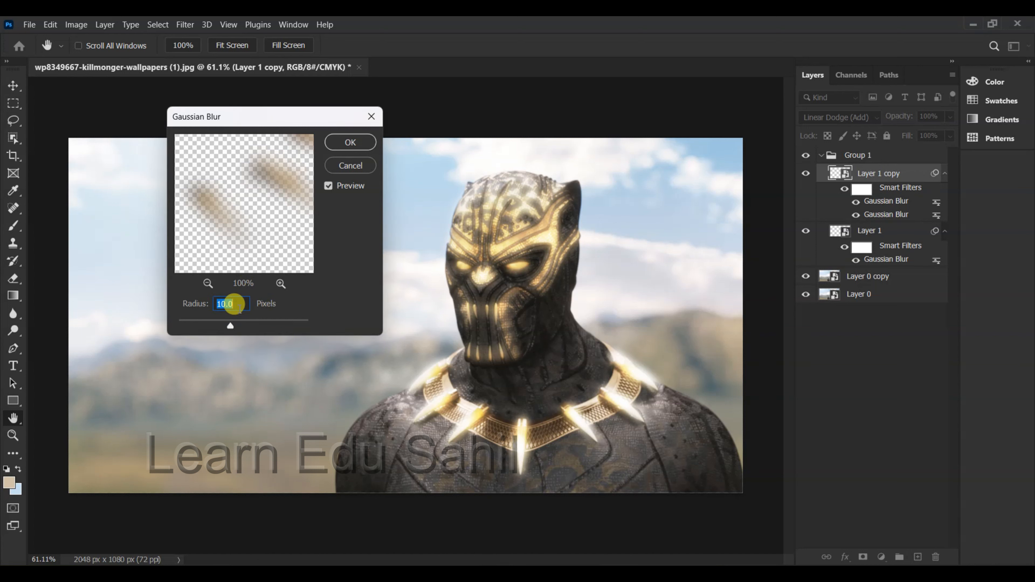
pyautogui.write('120')
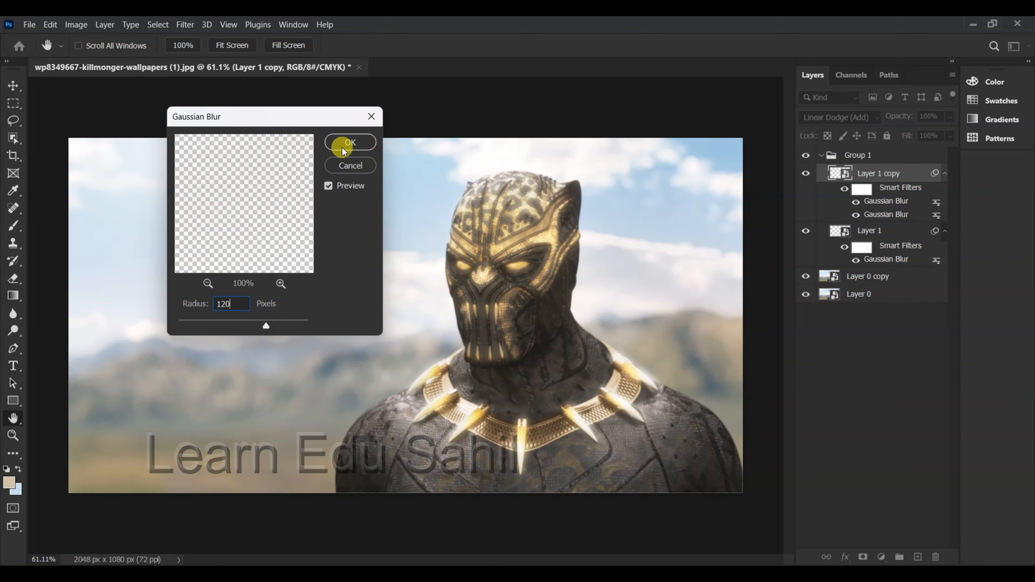
pyautogui.click(342, 143)
pyautogui.press('l')
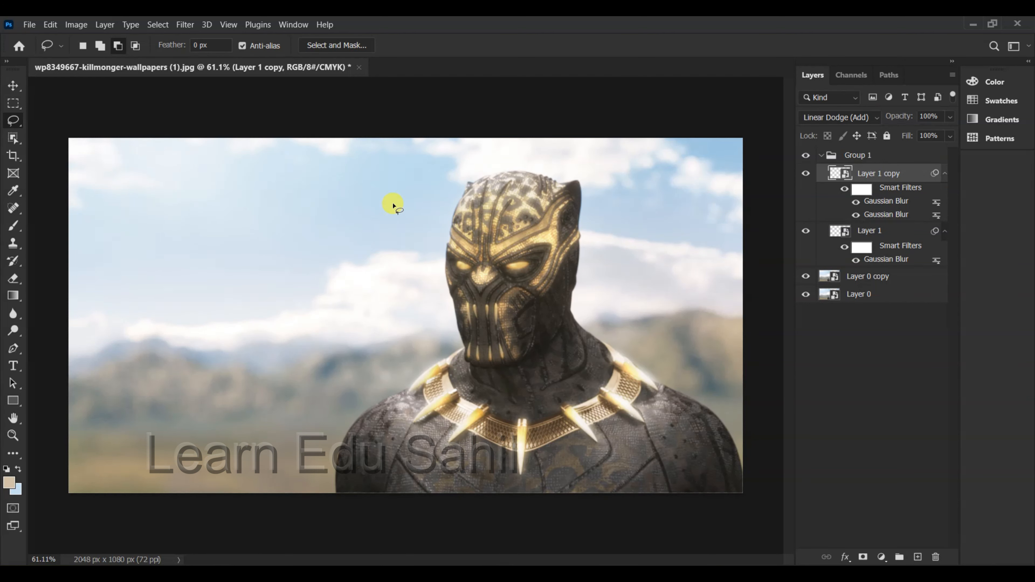
# Step: Duplicate Layer 1 copy and add a Curves adjustment above Layer 0 copy, lowering the curve's highlight end to about half its height
pyautogui.hotkey('ctrl', 'j')
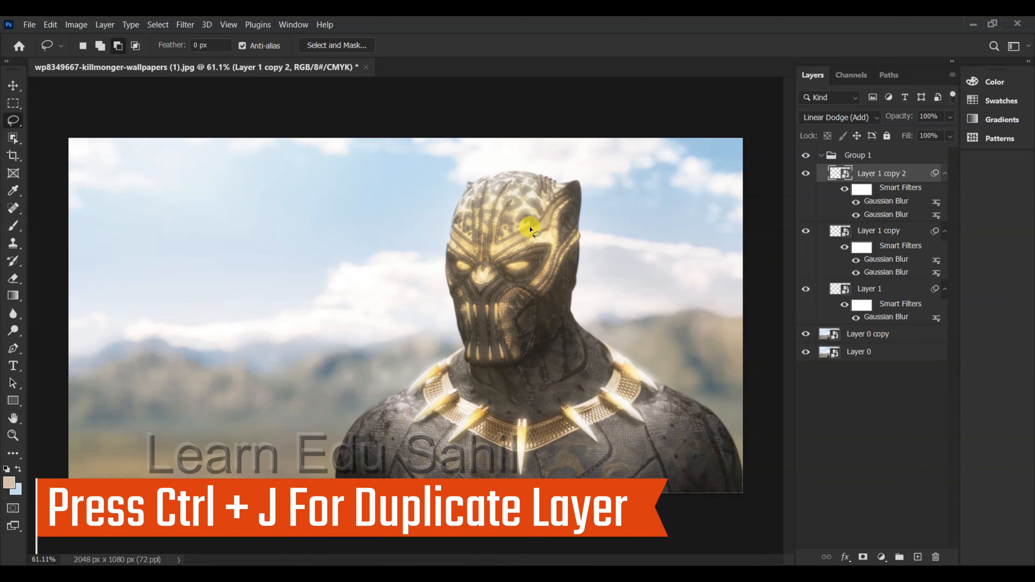
pyautogui.press('v')
pyautogui.click(880, 334)
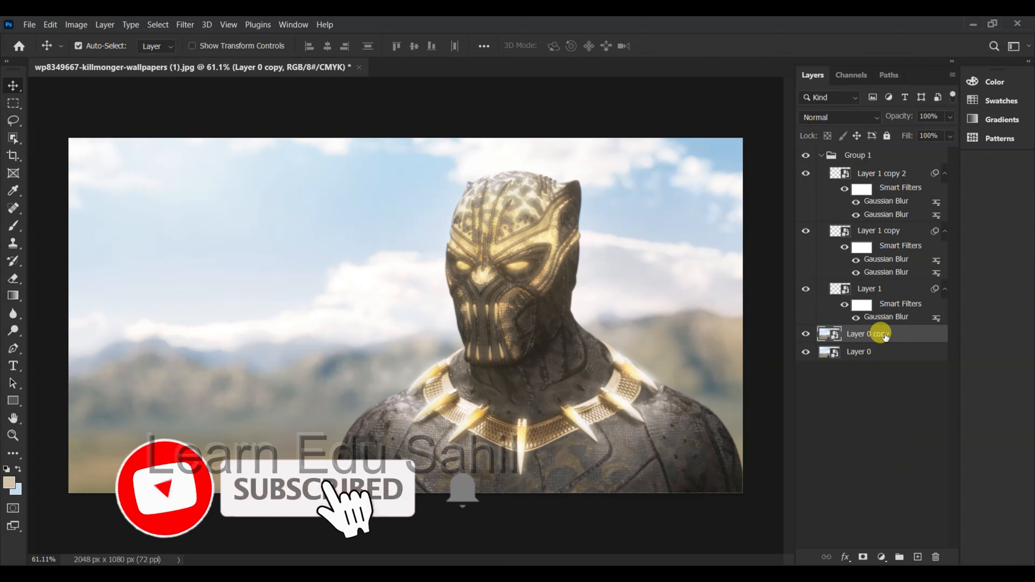
pyautogui.click(882, 557)
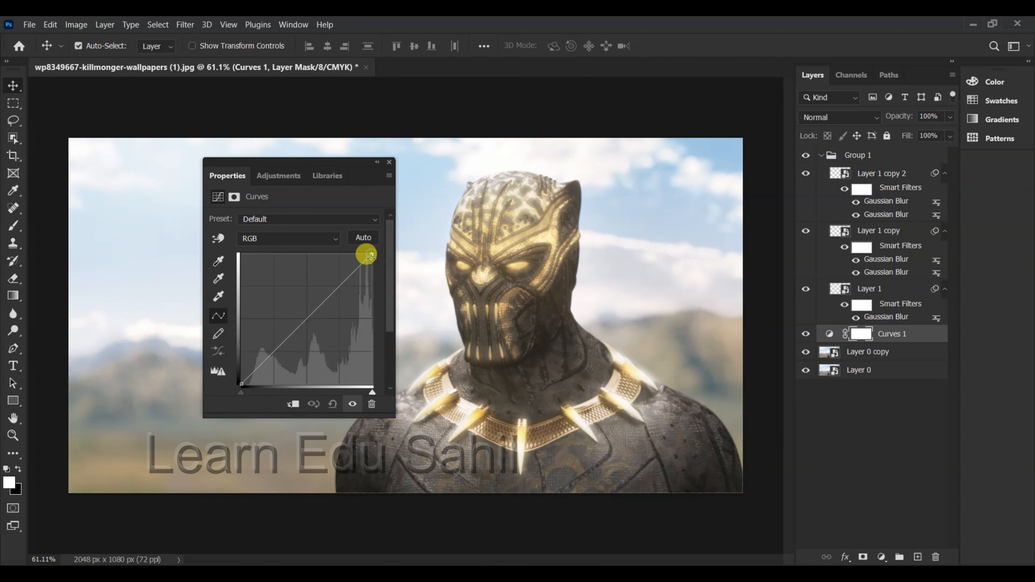
pyautogui.moveTo(371, 257); pyautogui.dragTo(385, 325)
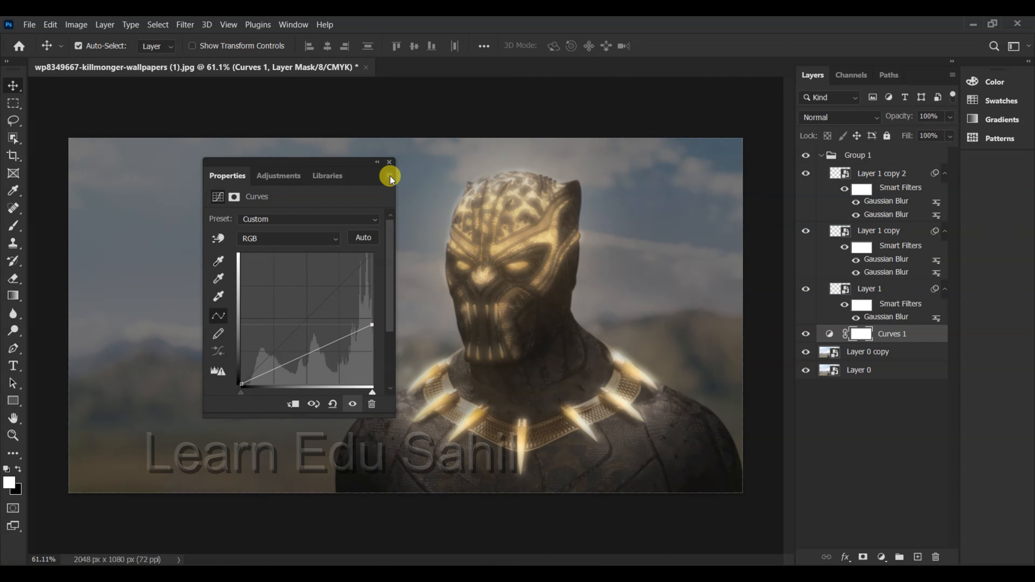
pyautogui.click(389, 163)
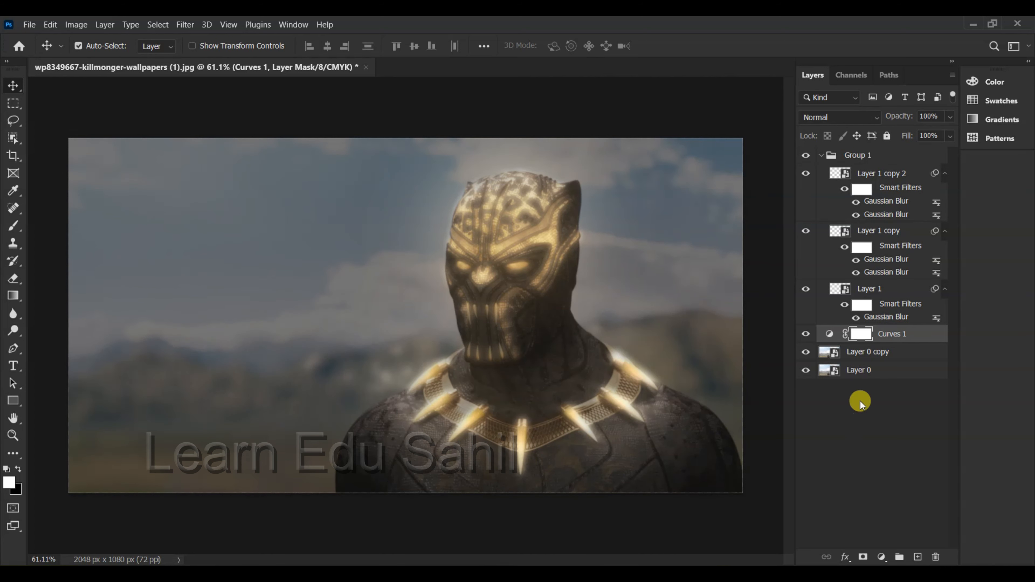
# Step: Collapse Group 1 and toggle the visibility of Curves 1 and Group 1 to compare the image with and without each
pyautogui.click(823, 156)
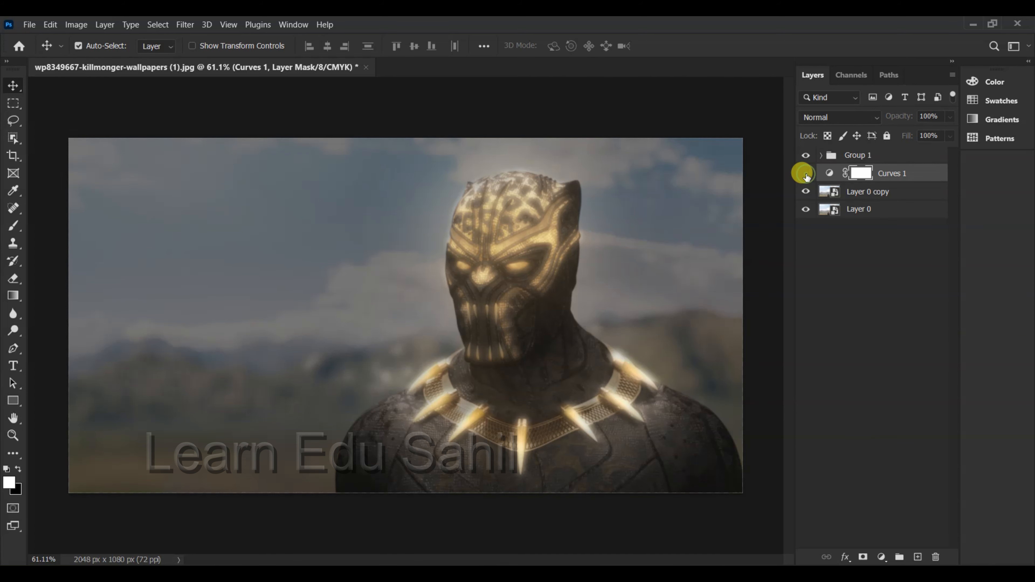
pyautogui.click(805, 175)
pyautogui.click(806, 172)
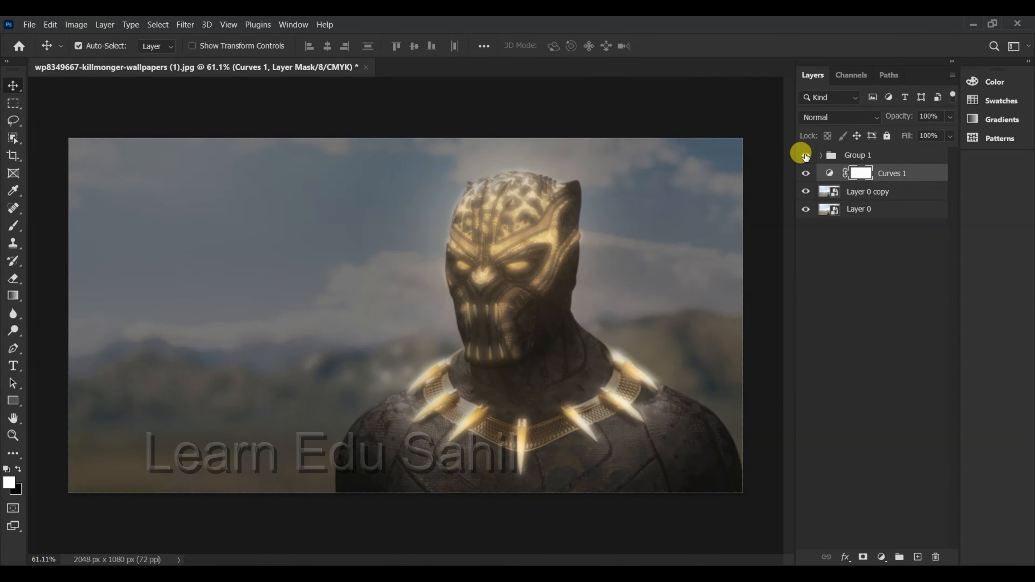
pyautogui.click(805, 156)
pyautogui.click(806, 156)
pyautogui.click(805, 156)
pyautogui.click(805, 156)
# Step: Add a Hue/Saturation adjustment layer above Curves 1 and clip it to the Curves layer
pyautogui.click(881, 558)
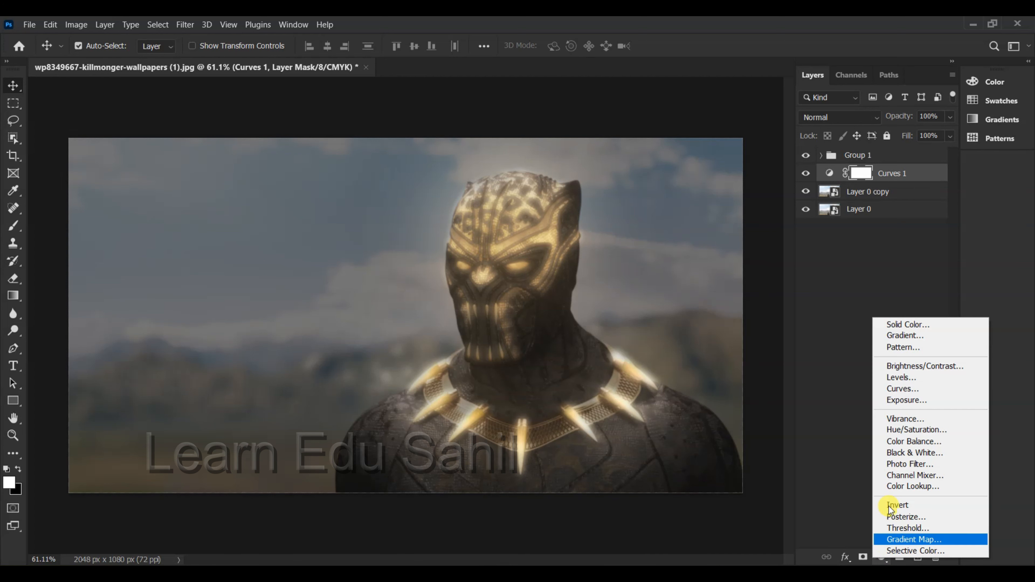
pyautogui.click(888, 430)
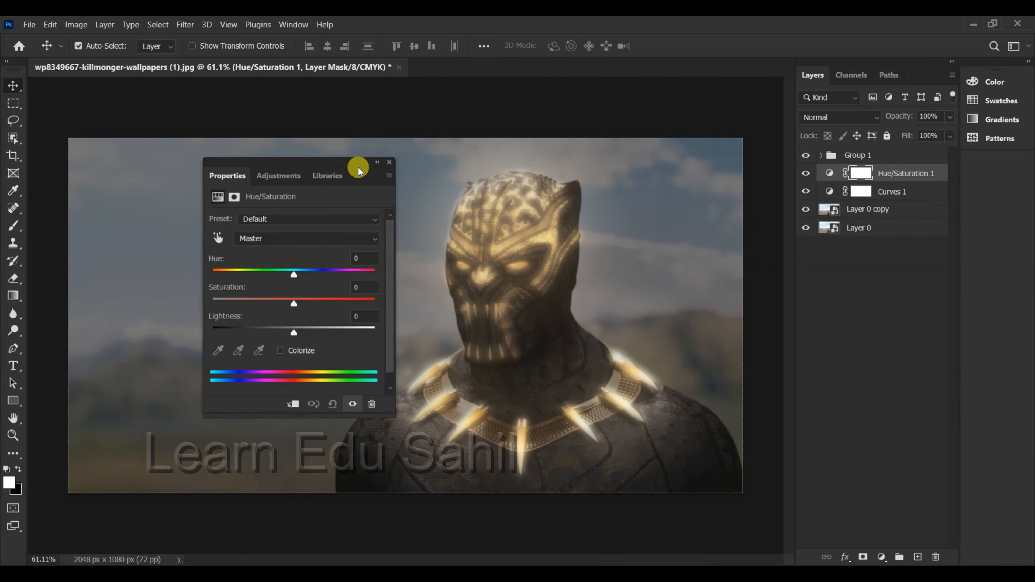
pyautogui.moveTo(354, 167); pyautogui.dragTo(342, 151)
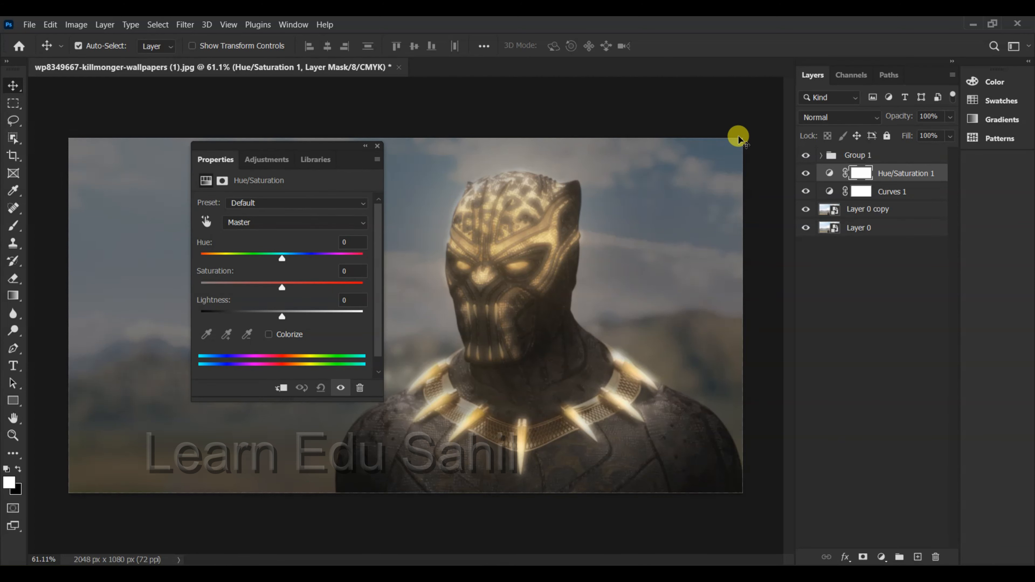
pyautogui.rightClick(867, 176)
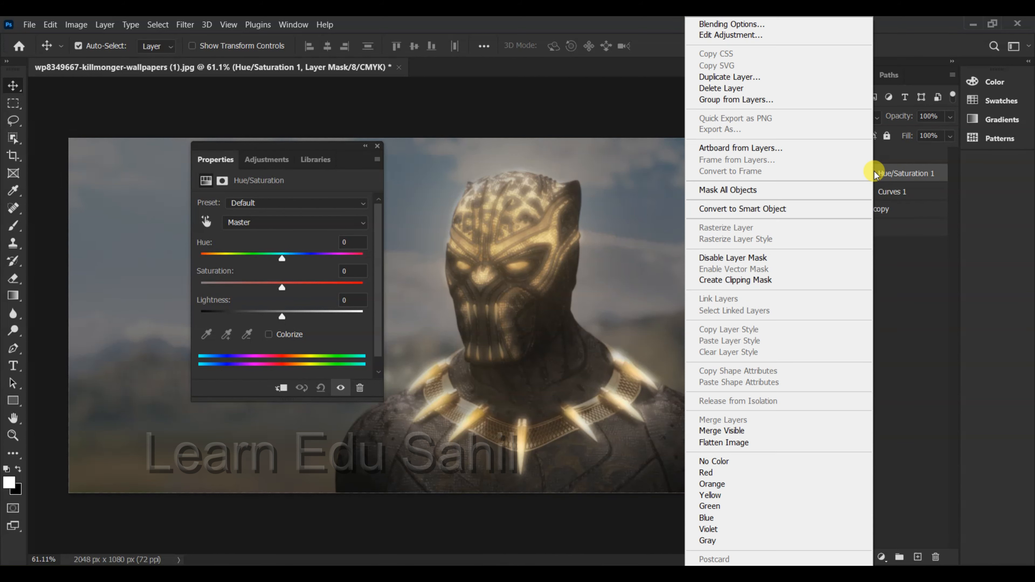
pyautogui.click(757, 285)
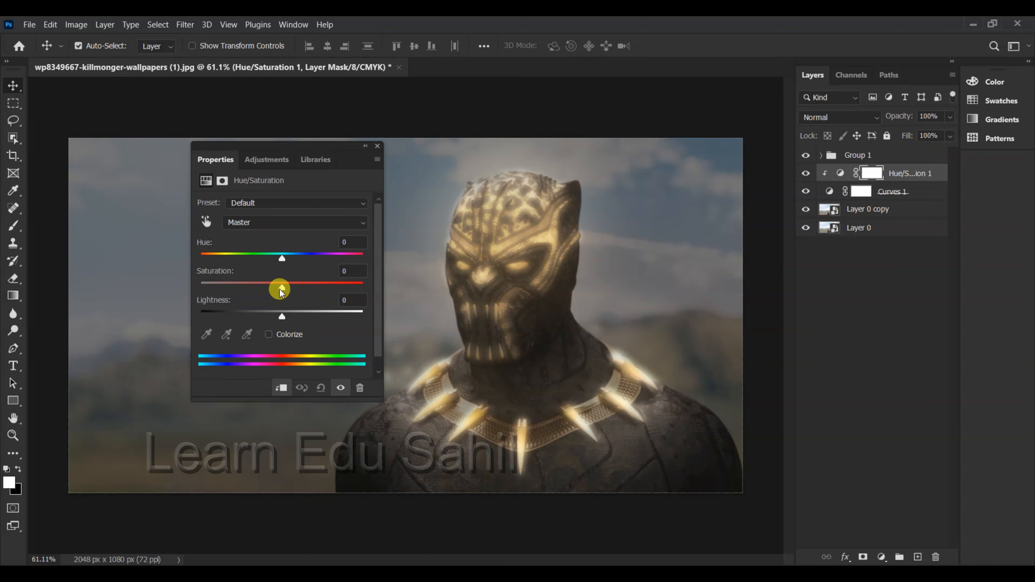
# Step: Set the Hue/Saturation adjustment's saturation to +51 and its hue to +24
pyautogui.moveTo(279, 290); pyautogui.dragTo(325, 288)
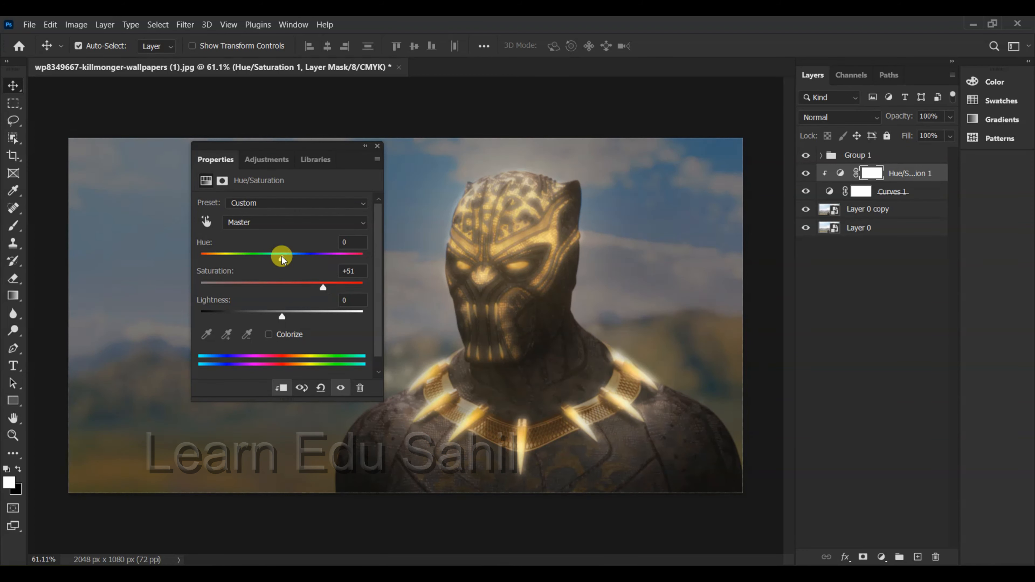
pyautogui.moveTo(283, 260); pyautogui.dragTo(302, 266)
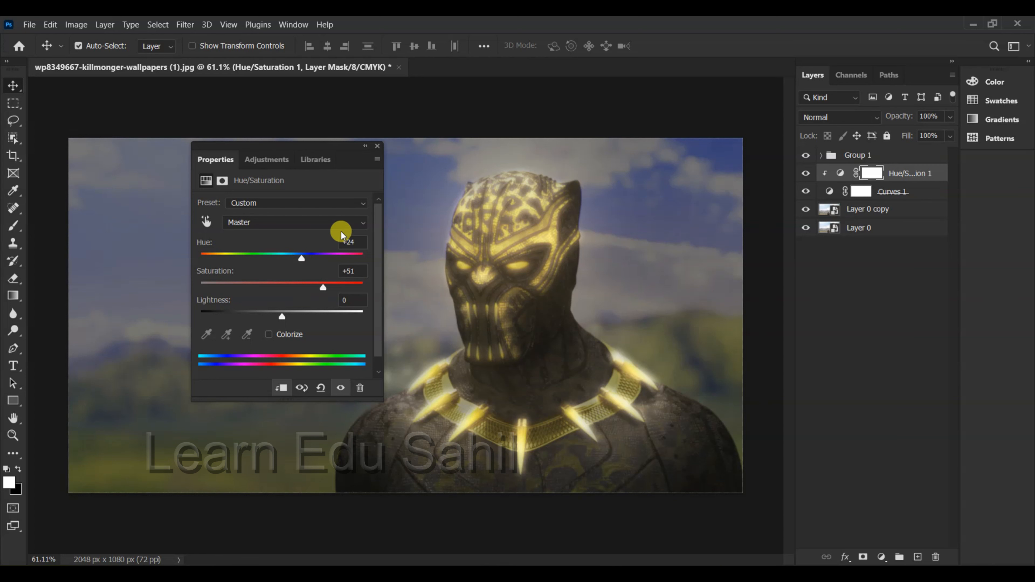
pyautogui.click(378, 148)
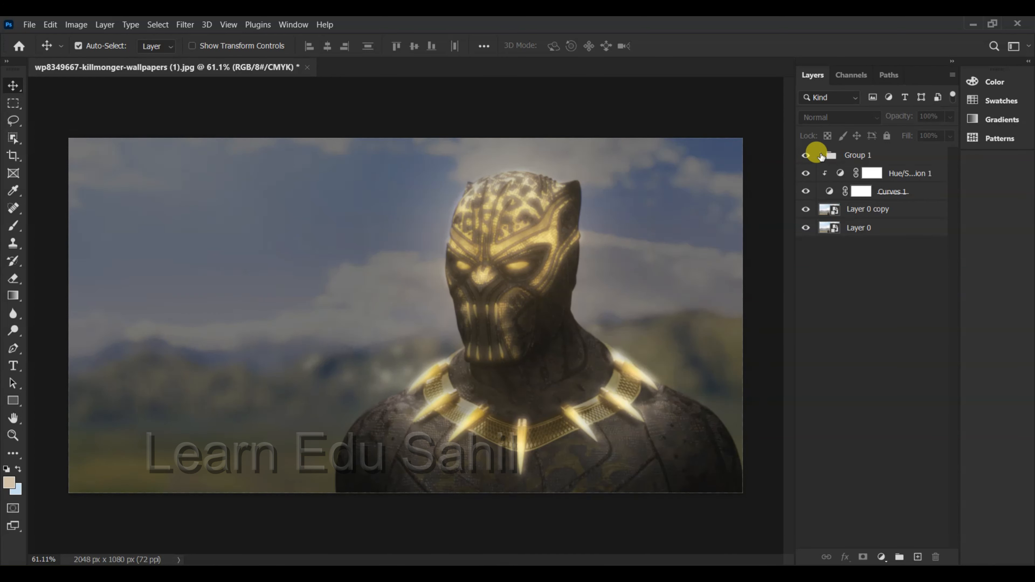
# Step: Expand Group 1 and lower the opacity of Layer 1 copy 2 to 0%
pyautogui.click(823, 155)
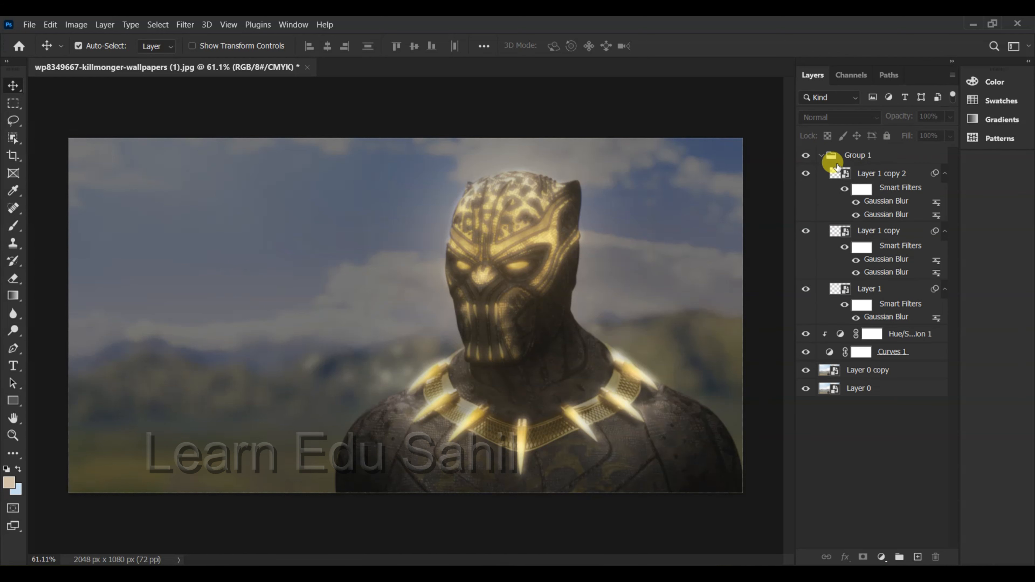
pyautogui.click(894, 191)
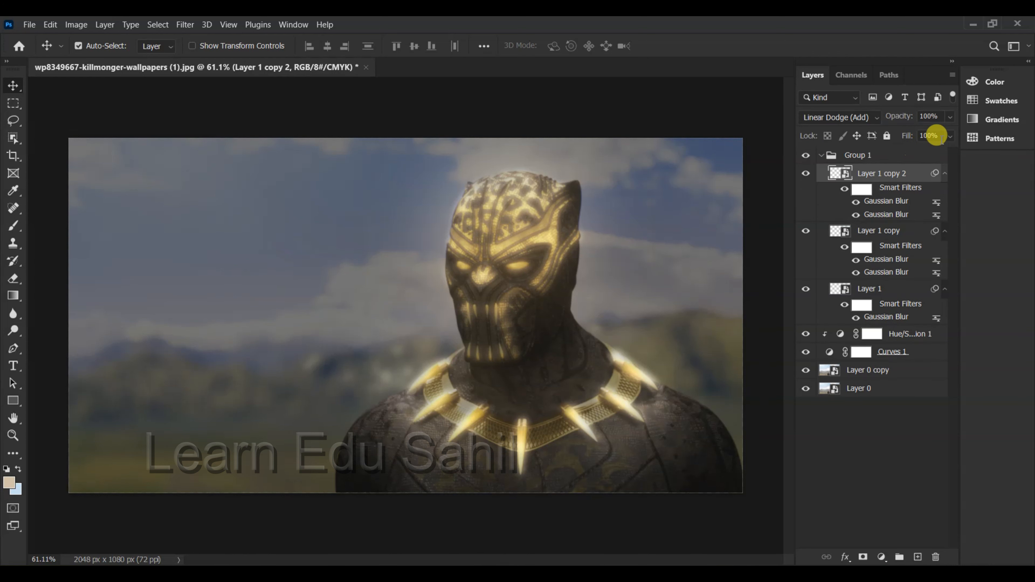
pyautogui.click(952, 116)
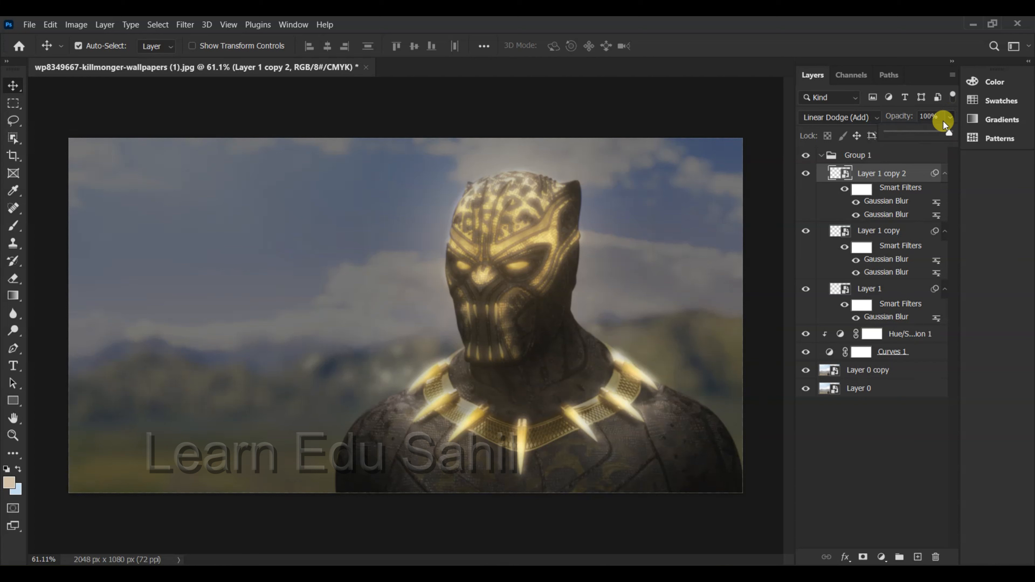
pyautogui.moveTo(945, 133); pyautogui.dragTo(885, 137)
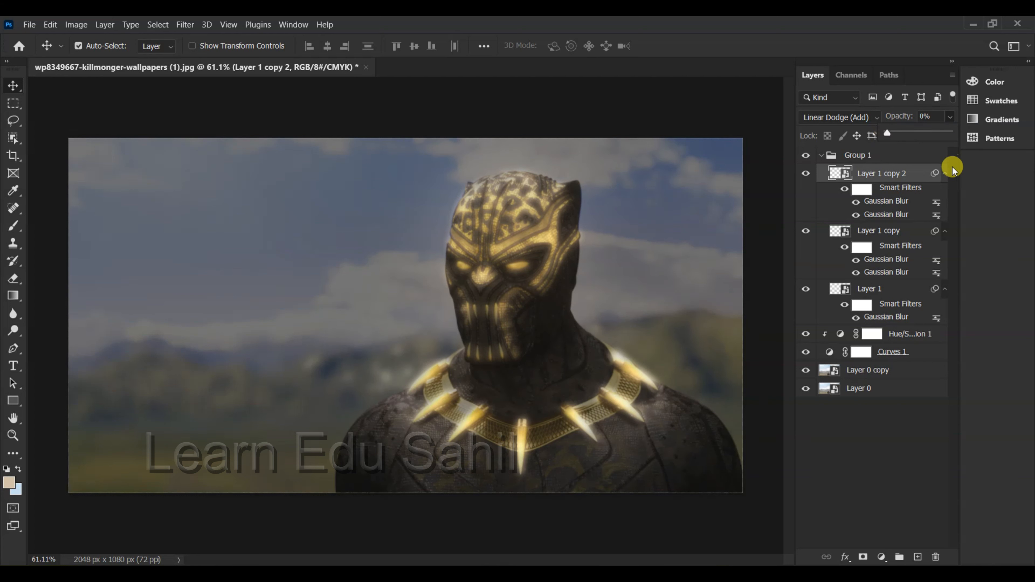
# Step: Reduce the fill of Layer 1 copy 2 in Group 1
pyautogui.click(915, 180)
pyautogui.click(948, 136)
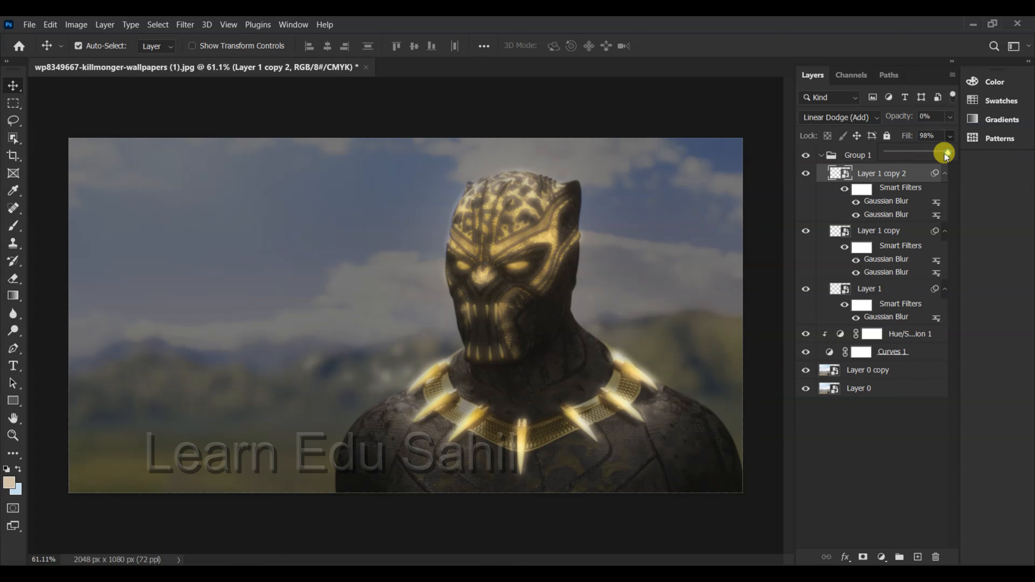